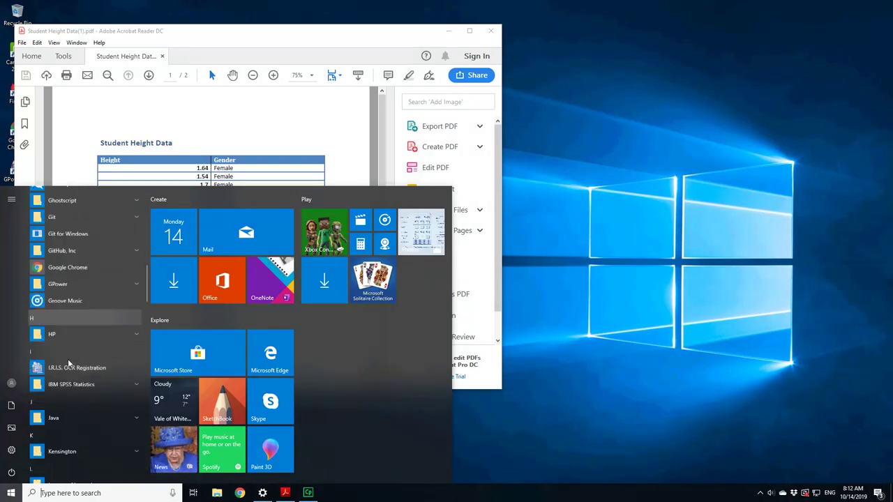
Launch IBM SPSS Statistics 25 and look through the student height and gender table in the PDF
click(83, 335)
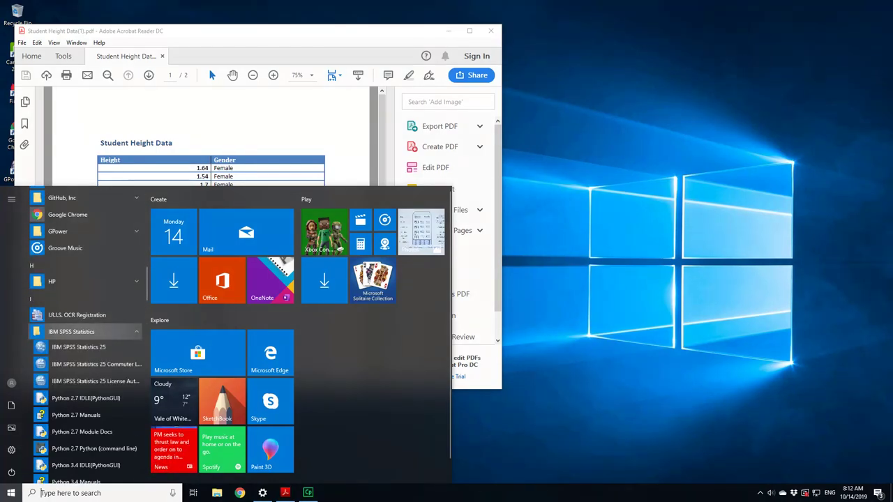
click(79, 348)
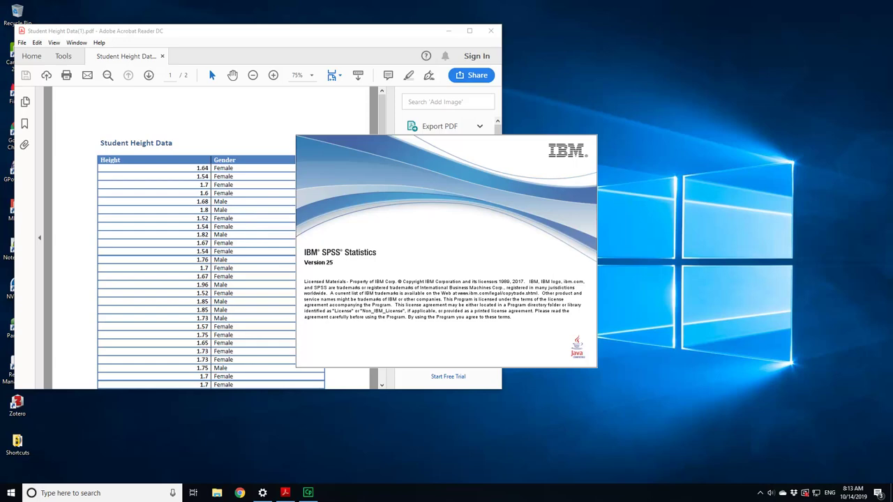
scroll(201, 173, down, 10)
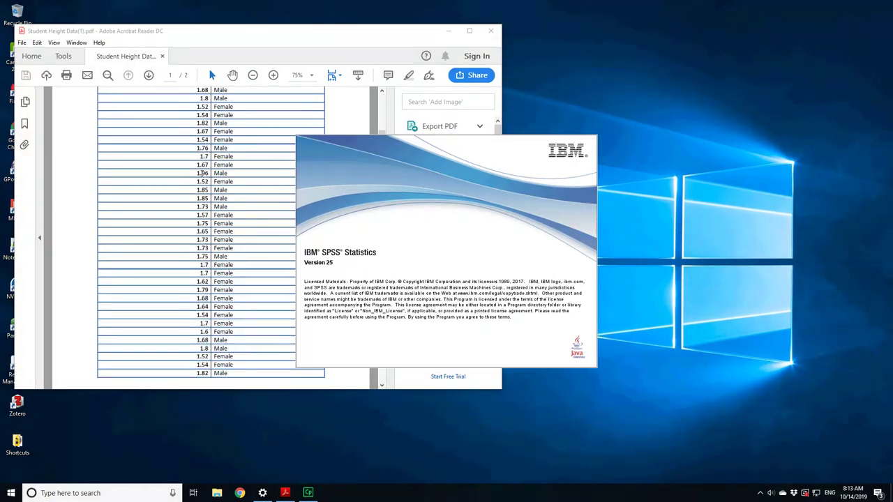
scroll(201, 173, down, 3)
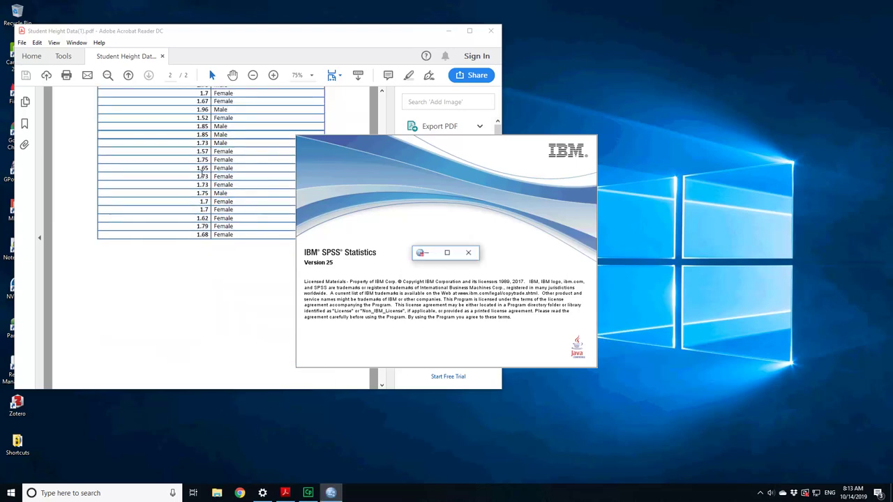
scroll(202, 173, up, 8)
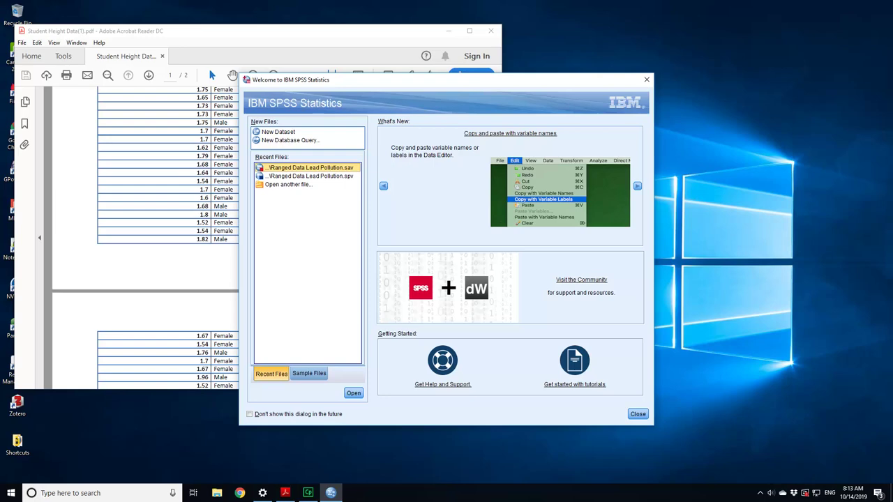
Create a new dataset and go to the name of the first variable in its Data Editor window
click(278, 132)
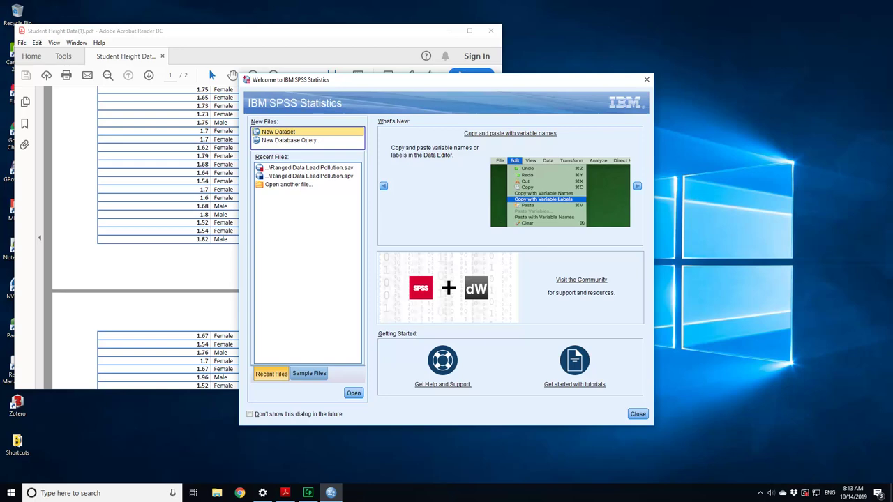
click(354, 394)
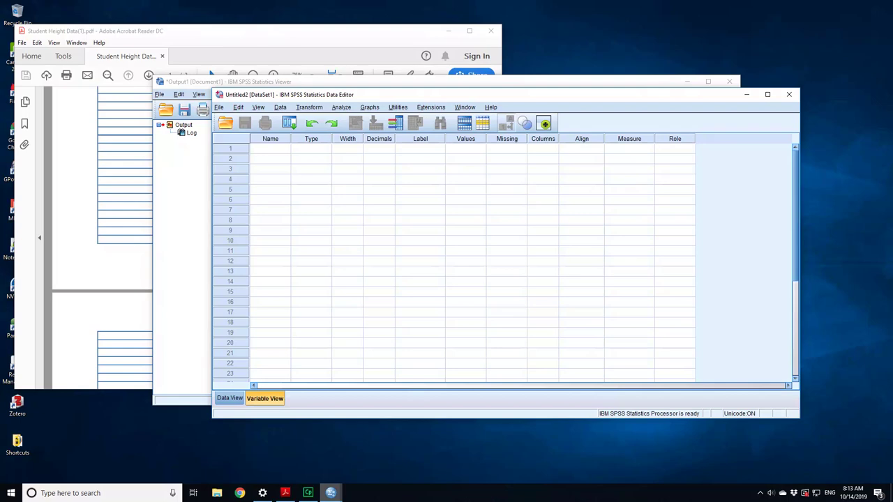
click(330, 494)
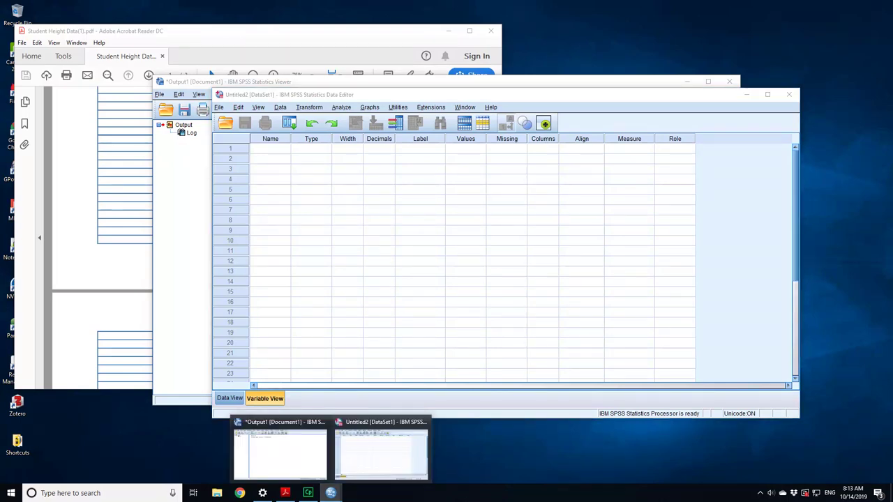
click(378, 231)
click(270, 148)
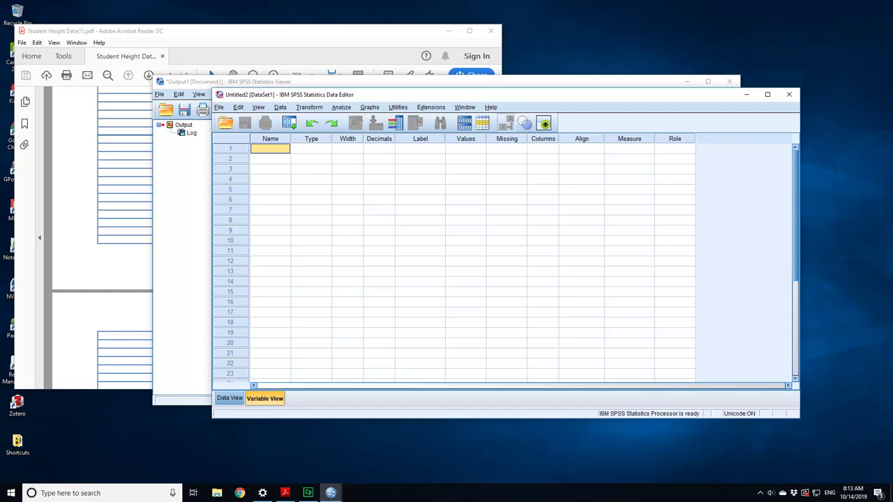
Examine the dataset's case grid and return to the variable definitions
click(230, 399)
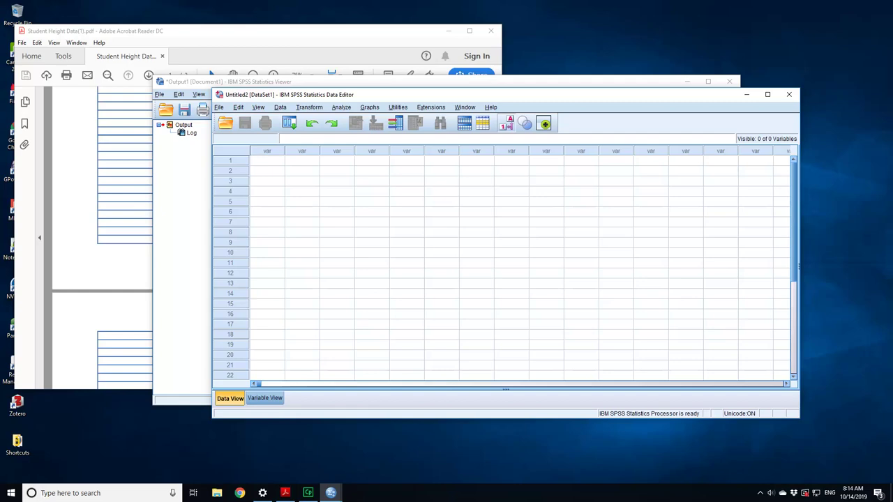
scroll(232, 351, down, 6)
scroll(233, 351, up, 6)
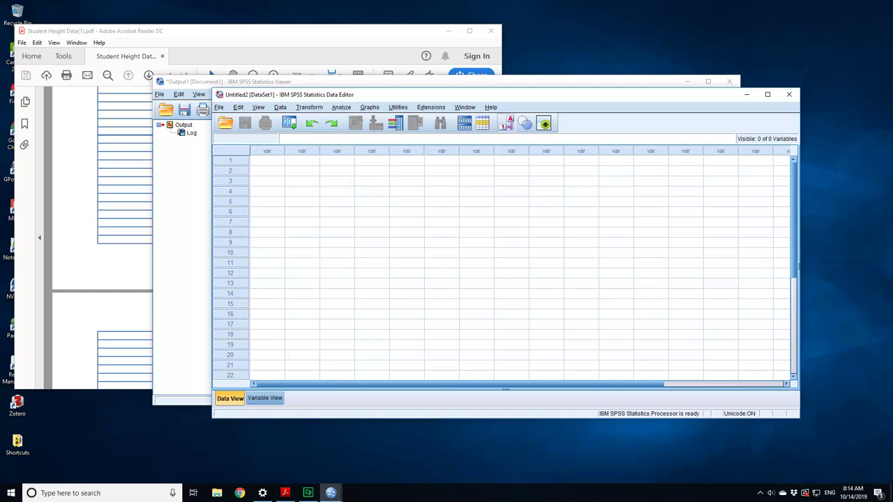
key(ctrl+t)
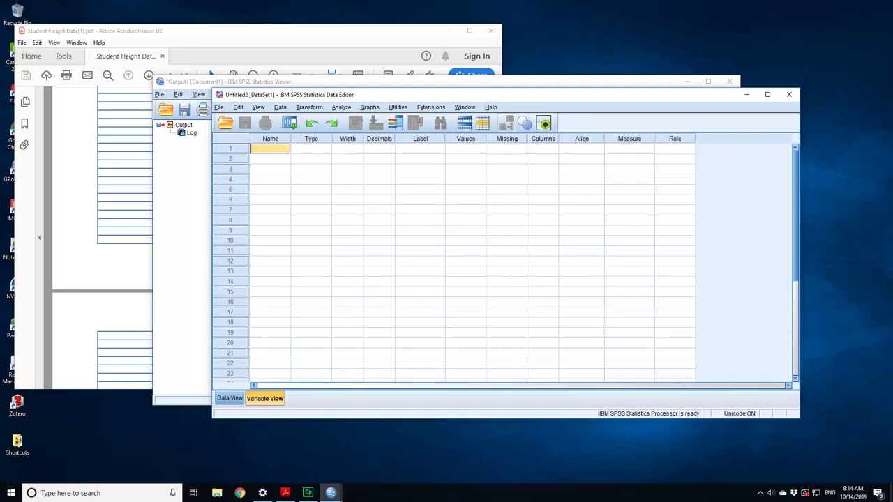
Define the first variable as Height with width 5, label Height(m) and the Scale measure
text(Height)
key(Tab)
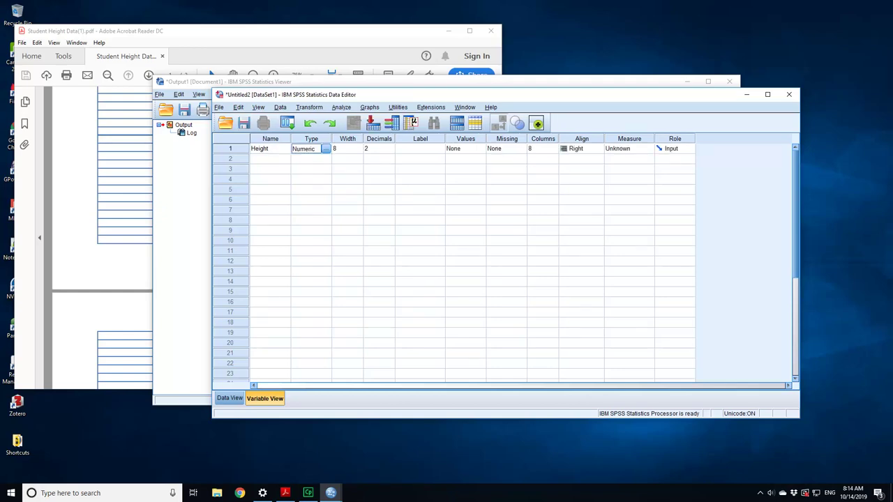
key(Tab)
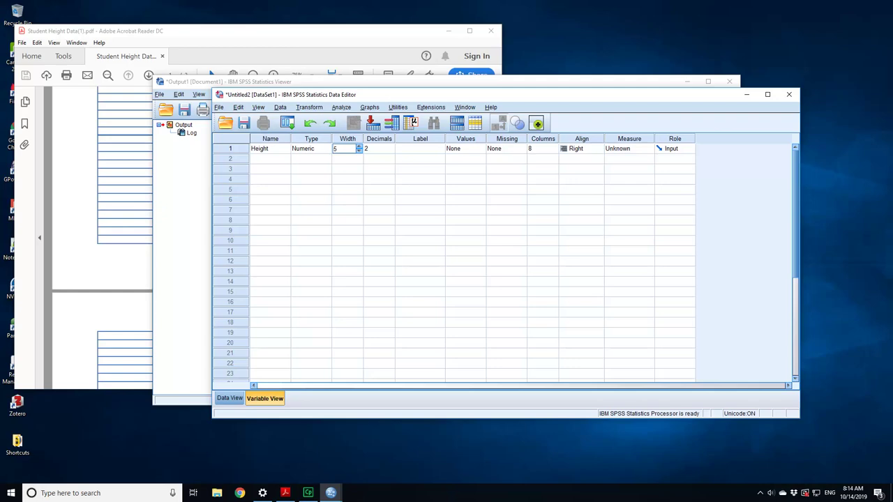
click(420, 148)
text(Height(m)
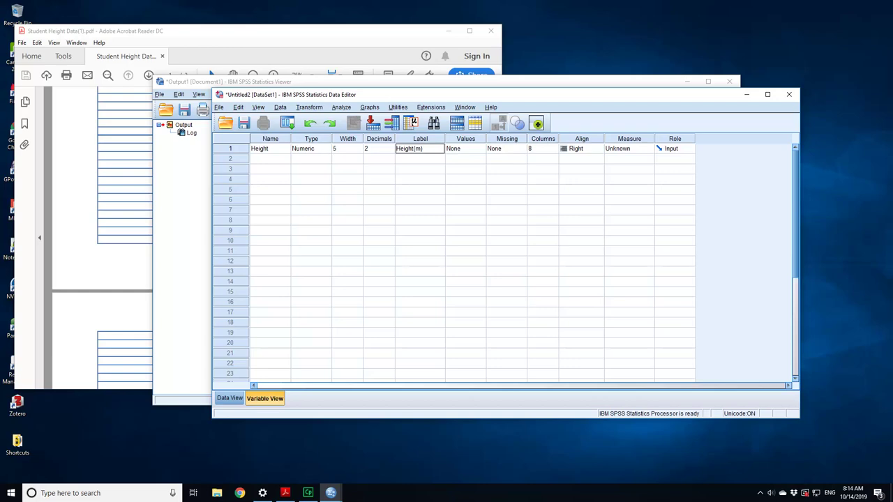
click(463, 148)
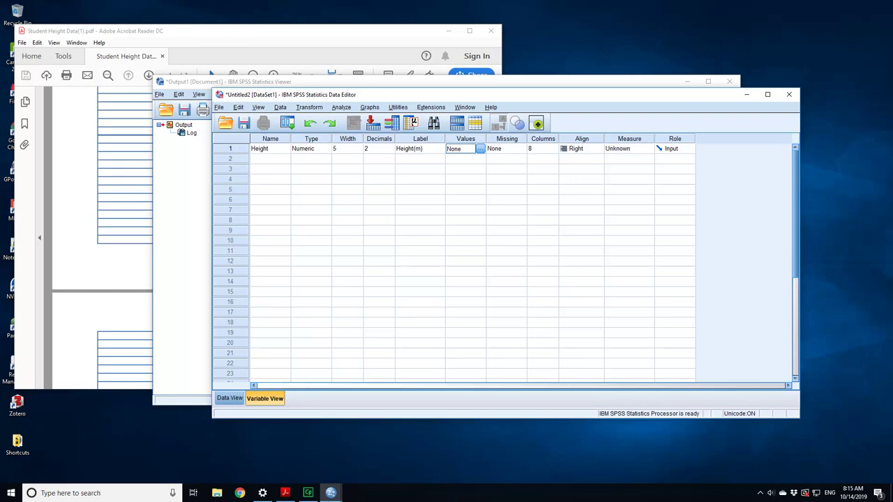
click(631, 148)
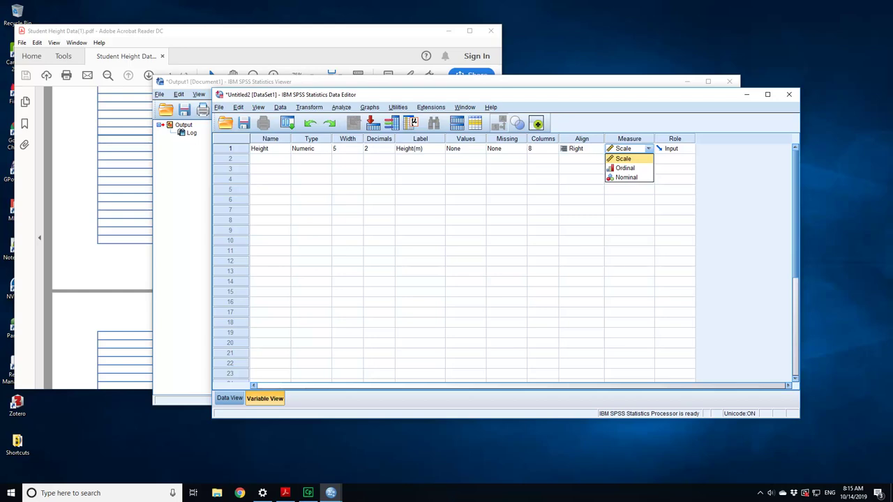
Define a second variable named Gender with width 5, 0 decimals and the label Gender
click(270, 159)
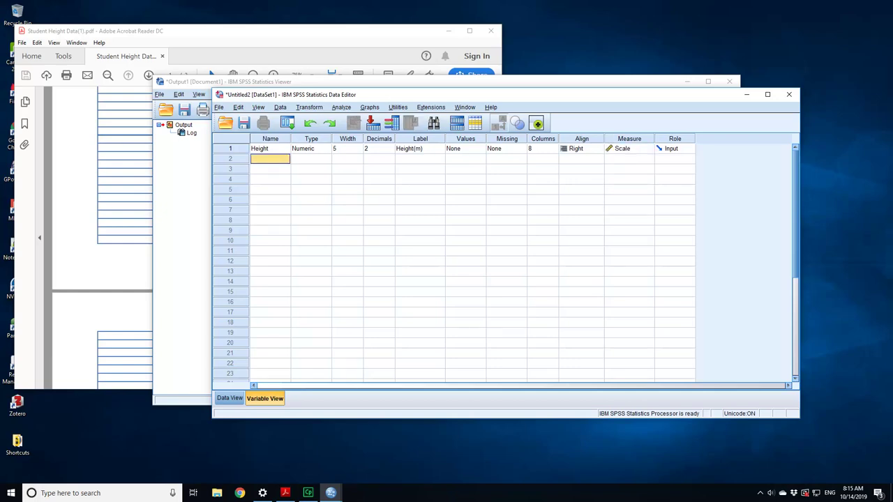
text(Gender)
key(Tab)
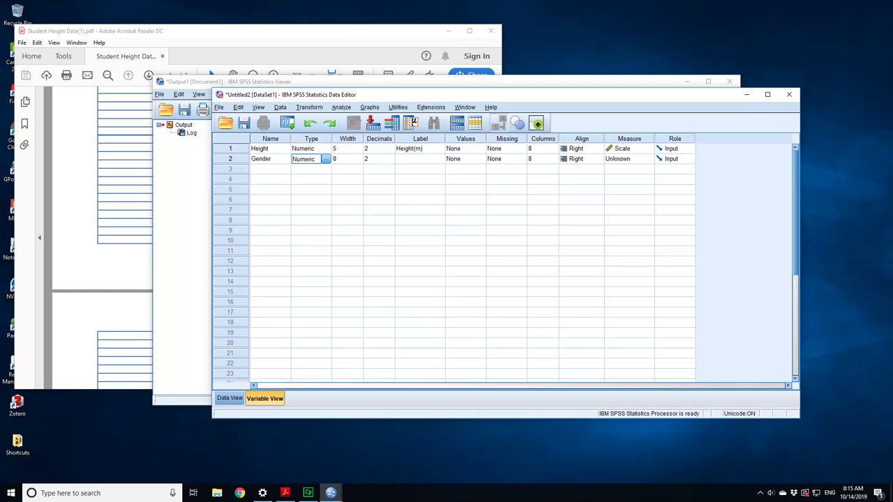
click(377, 159)
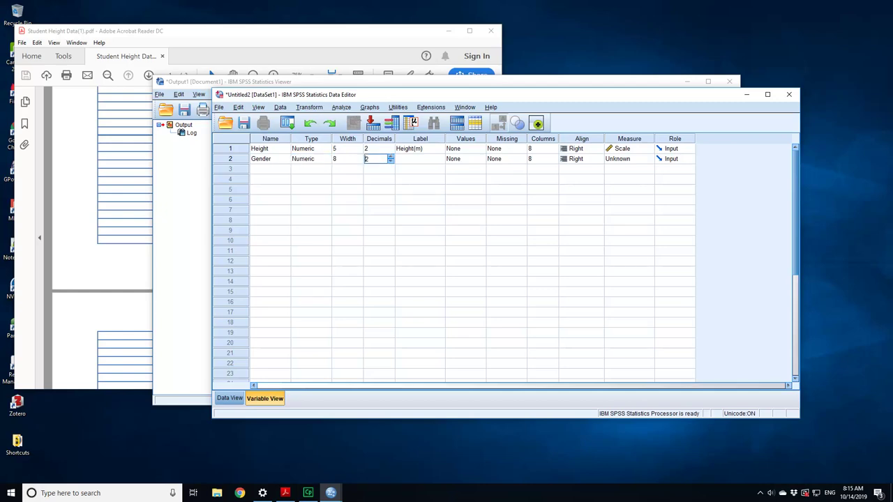
click(345, 159)
key(Down)
click(420, 160)
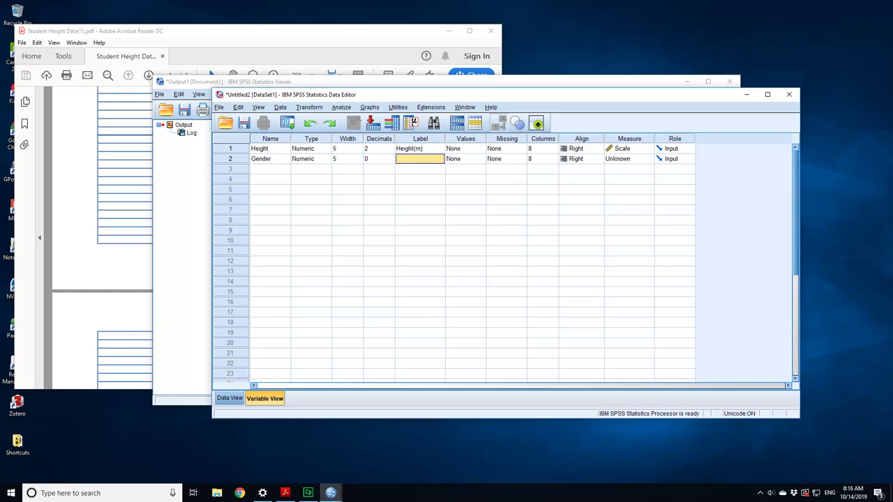
text(Gender)
Assign the Gender variable the value labels 1 = Male and 2 = Female and set its measure to Nominal
click(461, 159)
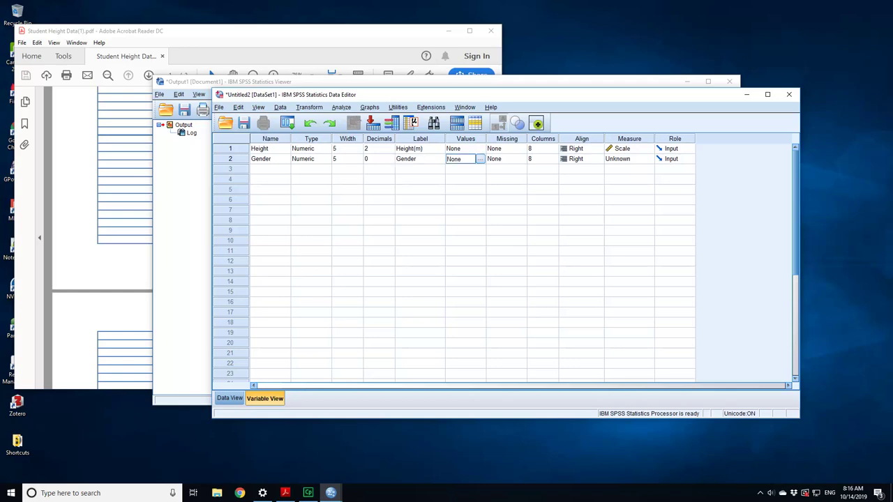
click(481, 159)
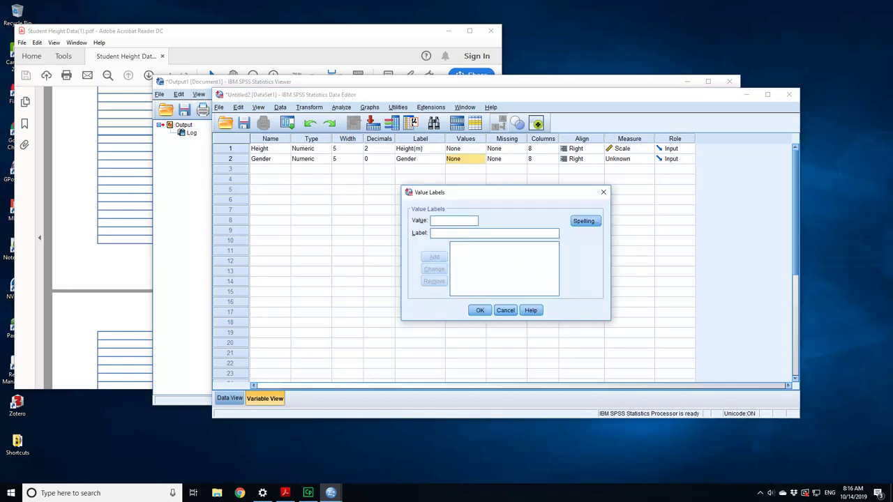
text(1)
key(Tab)
text(Mal)
key(Return)
text(2)
key(Tab)
text(Female)
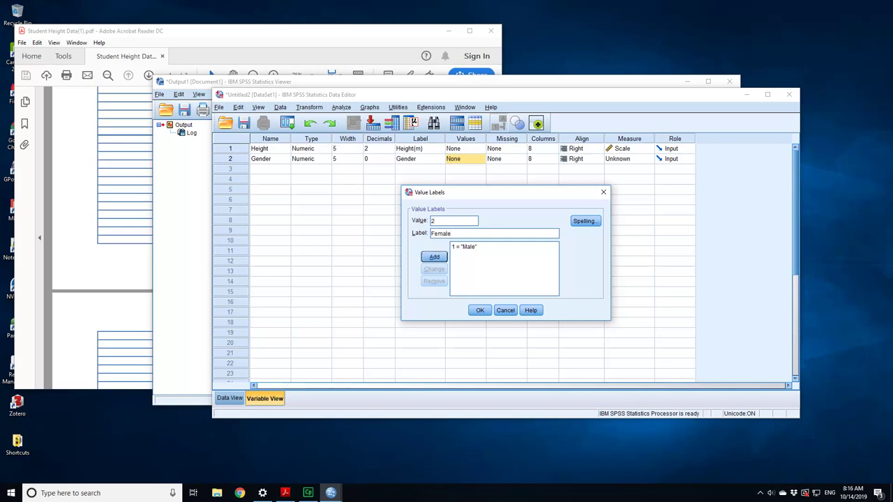
key(Return)
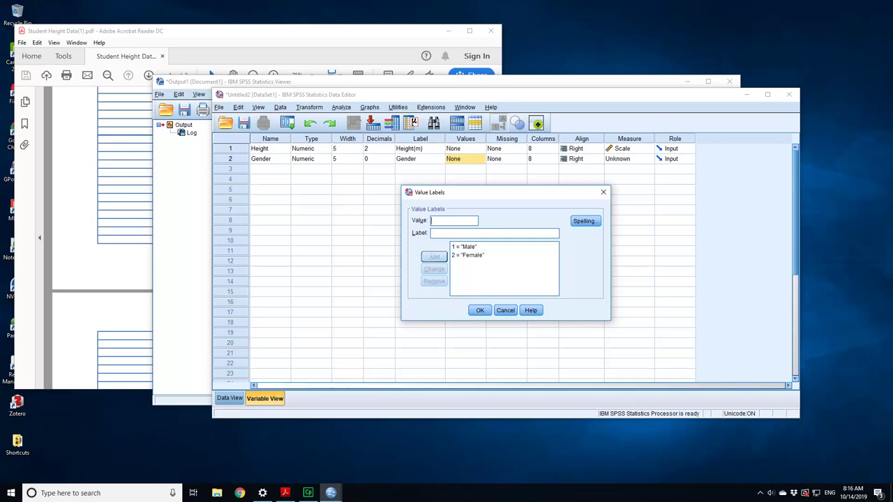
key(Return)
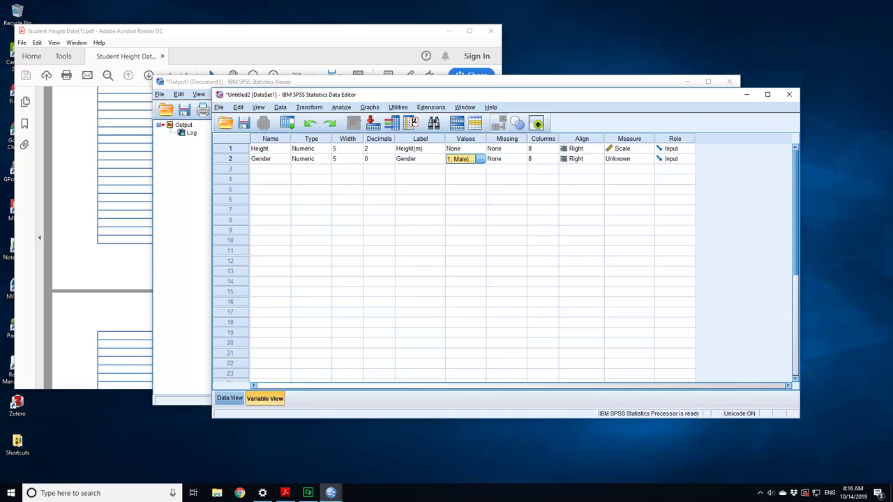
click(632, 159)
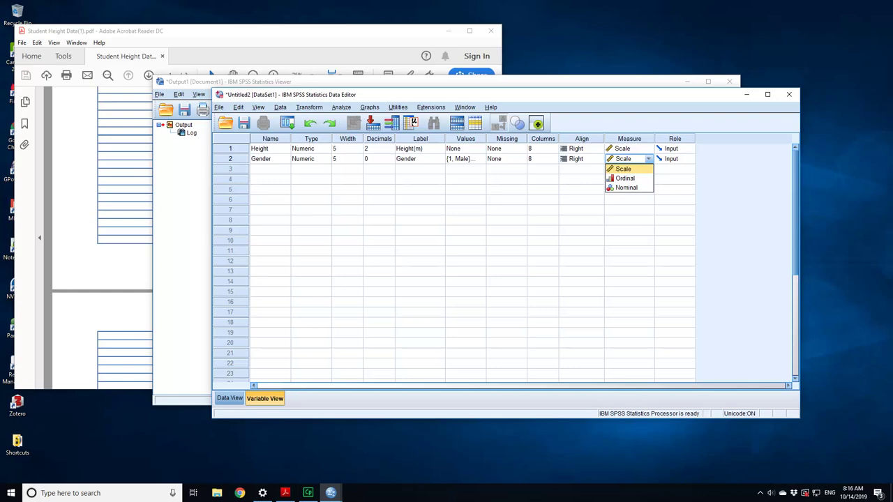
click(627, 188)
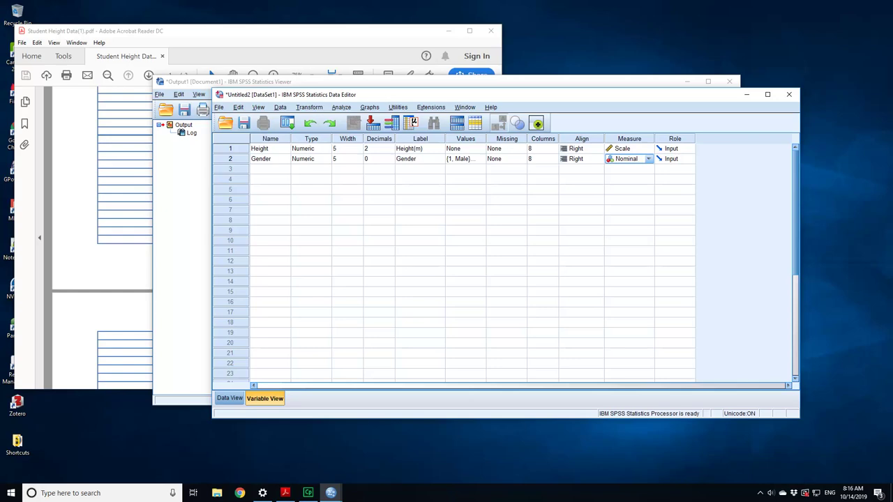
Show the case grid and arrange the Data Editor beside the PDF so the start of the height table is readable
click(230, 398)
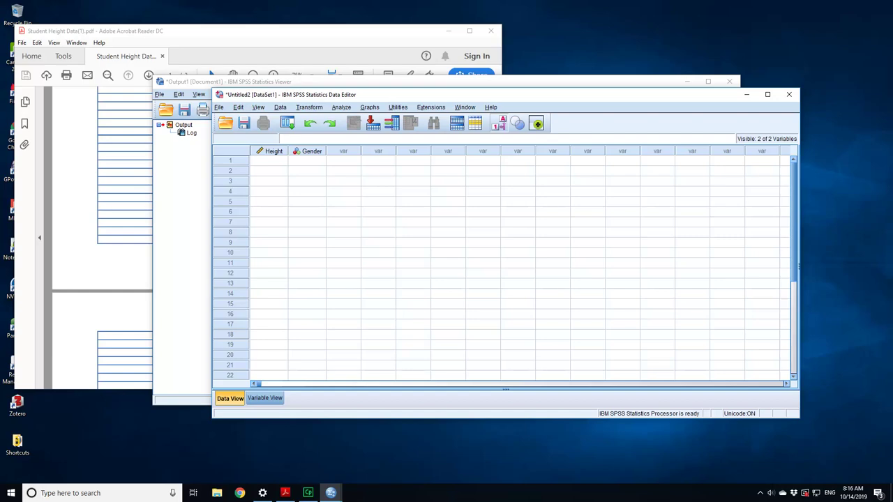
drag(298, 93, 383, 99)
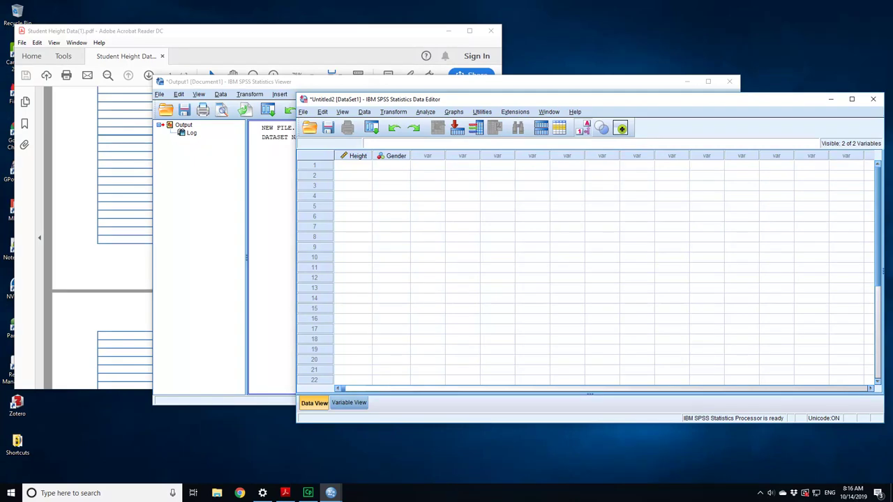
click(353, 166)
scroll(123, 201, up, 3)
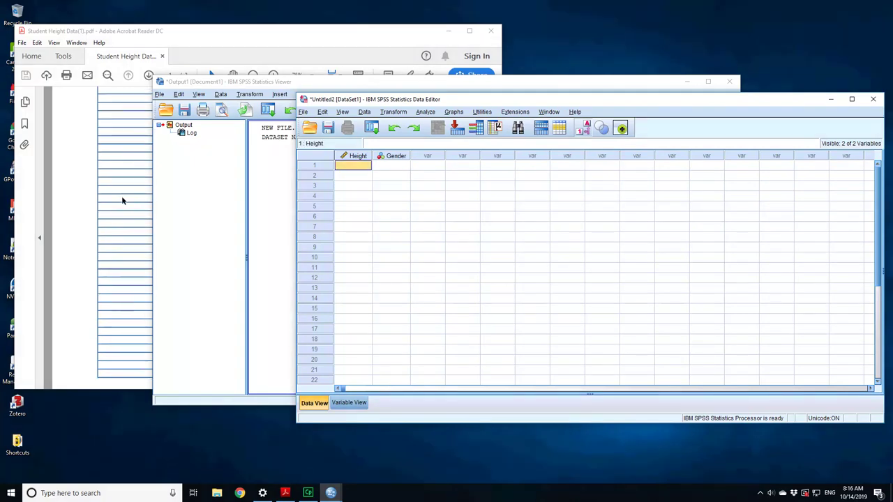
click(206, 44)
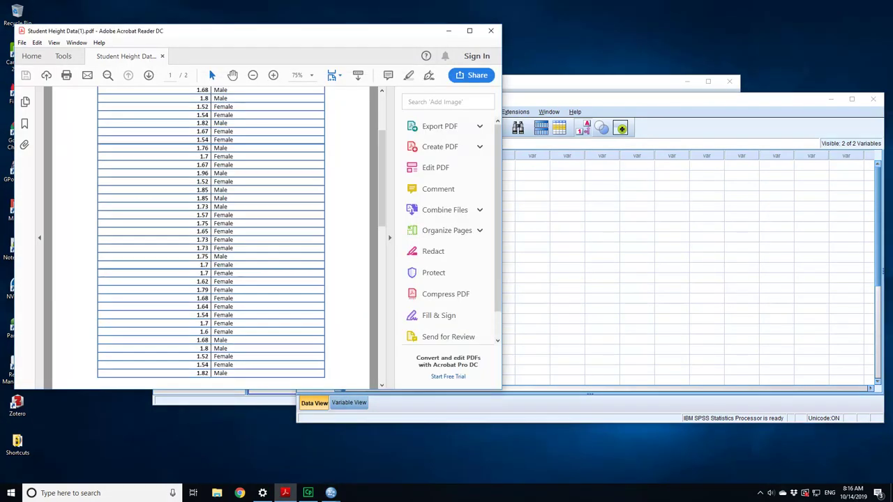
drag(658, 102, 635, 92)
scroll(230, 251, up, 3)
scroll(231, 251, down, 1)
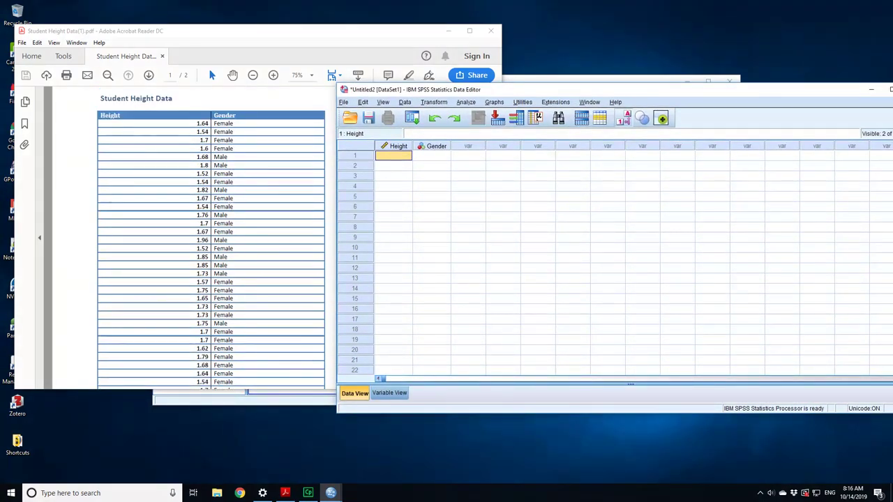
Enter the first case from the PDF with Height 1.64 and Gender 2 (Female)
text(1.64)
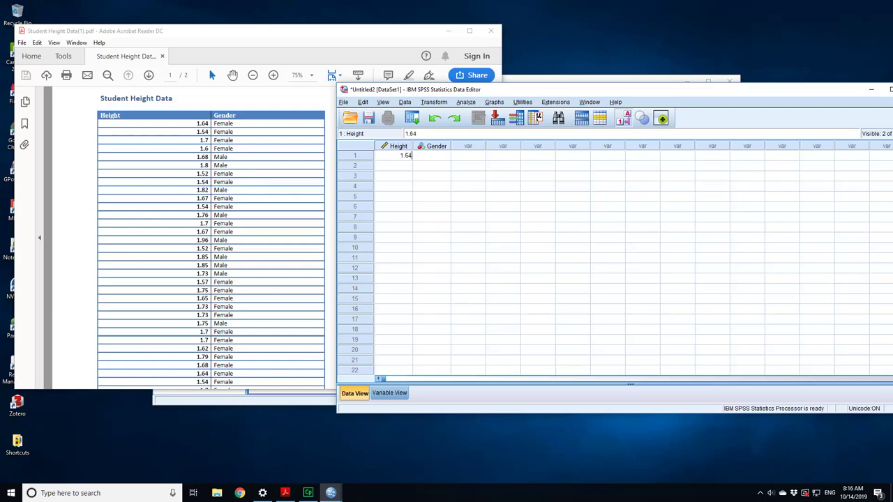
key(Tab)
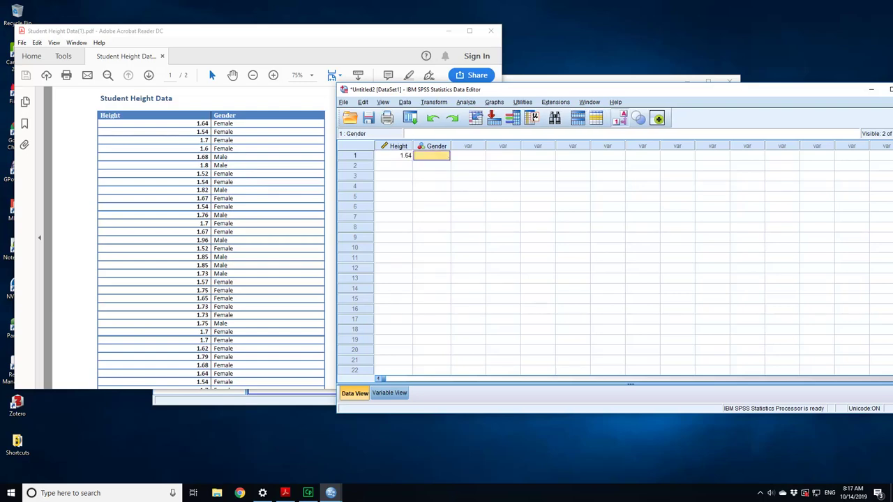
text(2)
key(Return)
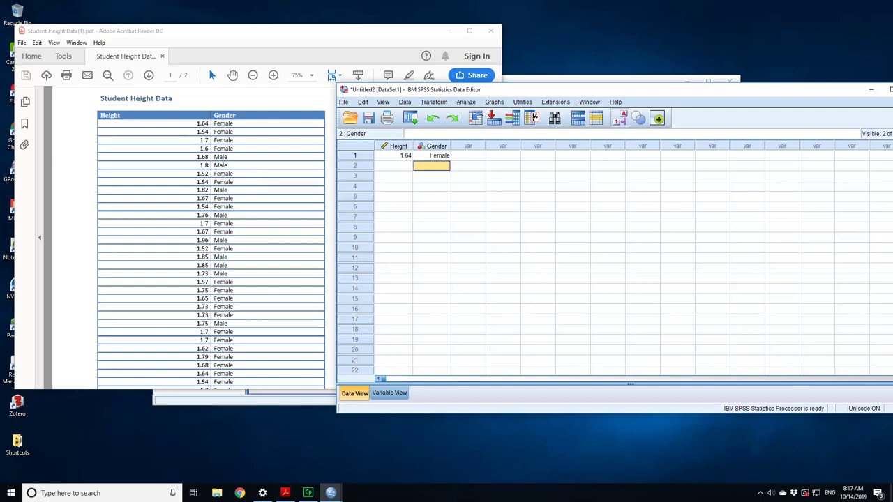
key(Left)
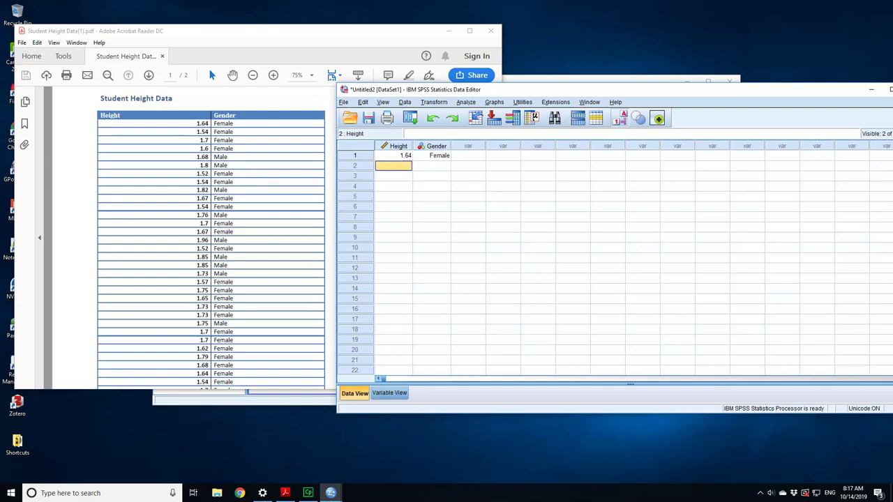
Enter the second case with Height 1.54 and Gender 2 (Female)
text(1.54)
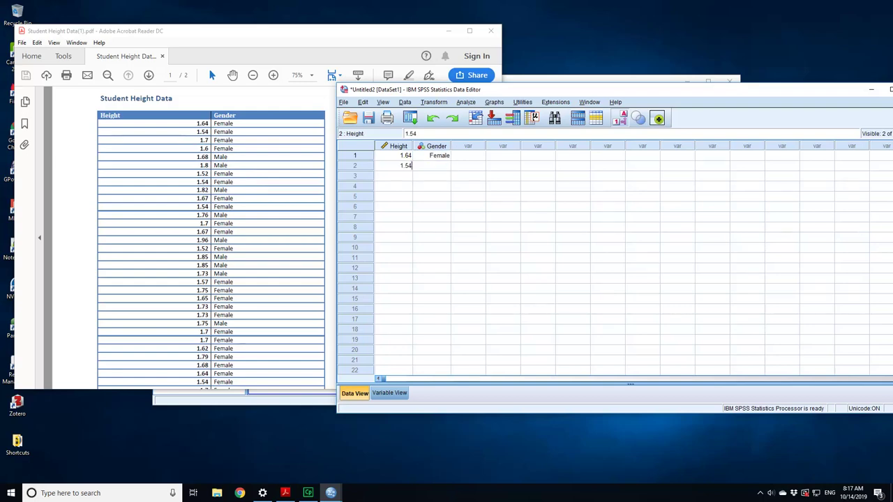
key(Tab)
text(1)
key(Return)
key(Left)
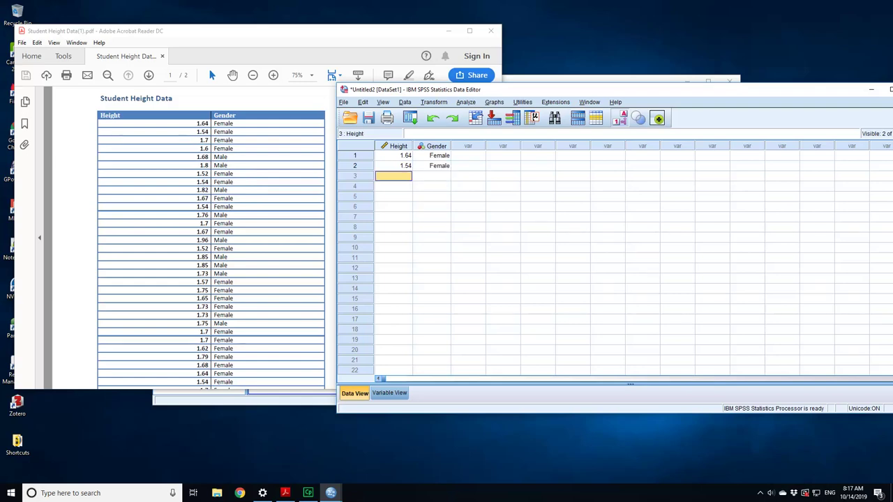
Enter the third case with Height 1.7 and Gender 2 (Female)
text(1.7)
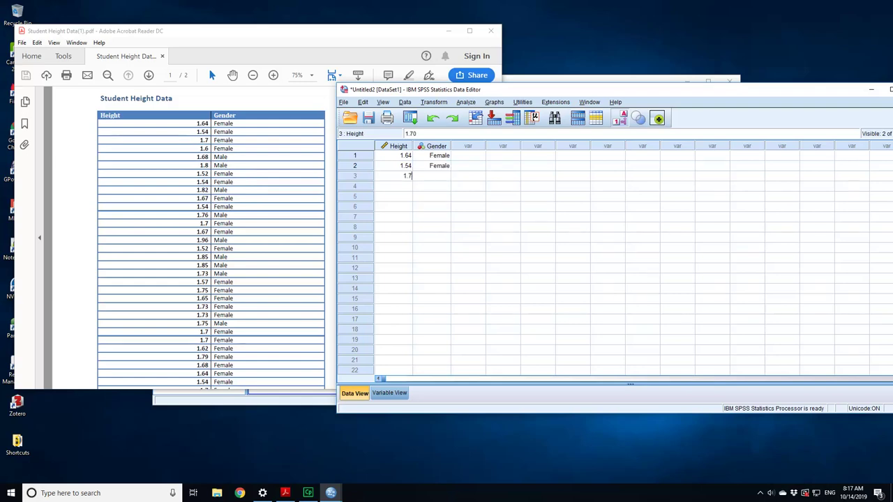
key(Tab)
text(2)
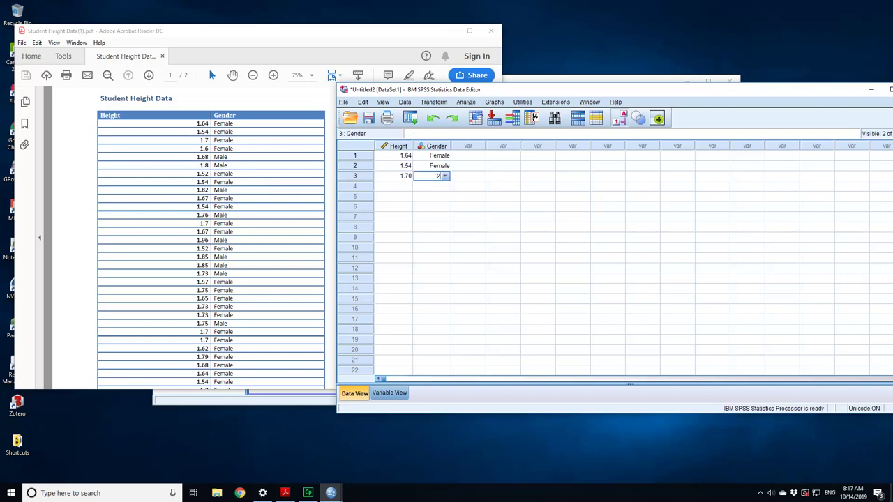
key(Return)
key(Left)
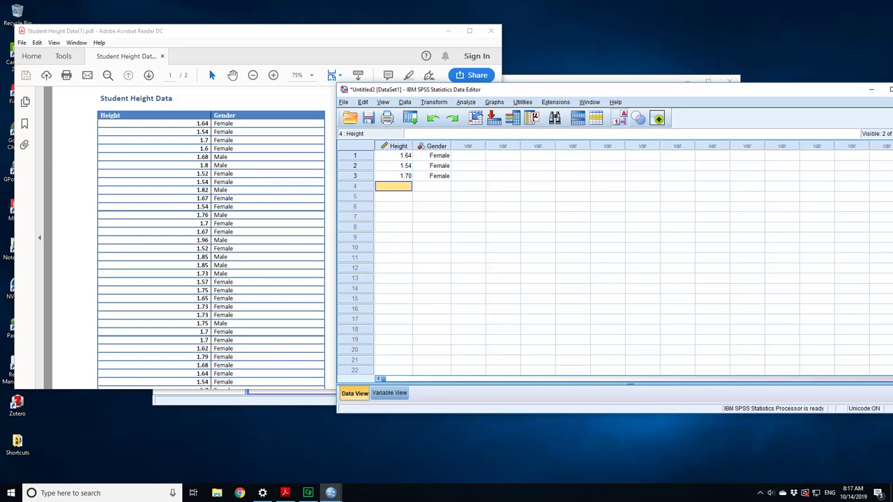
Switch the value labels off to show the numeric Gender codes, and switch them back on
key(alt+v)
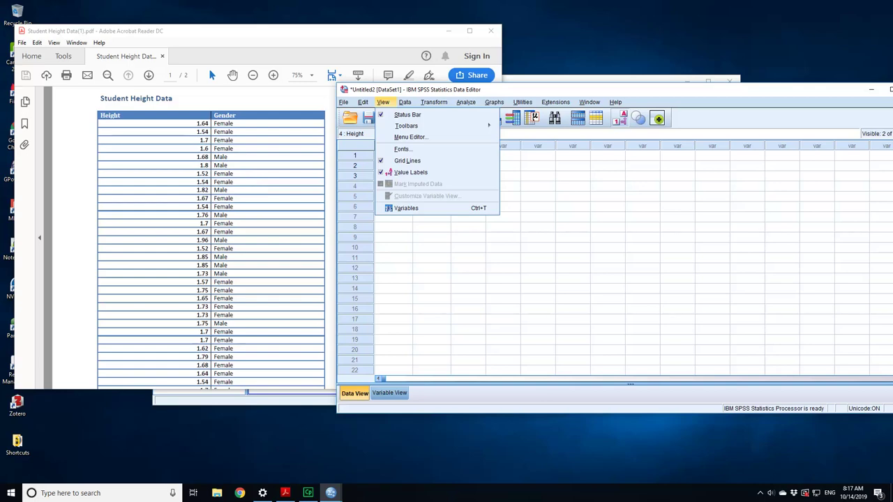
key(Escape)
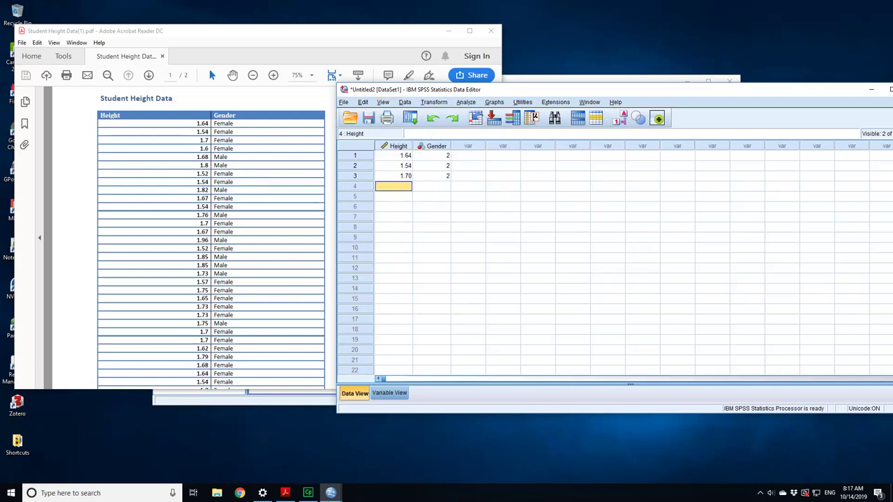
key(alt+v)
key(Escape)
text(1.5)
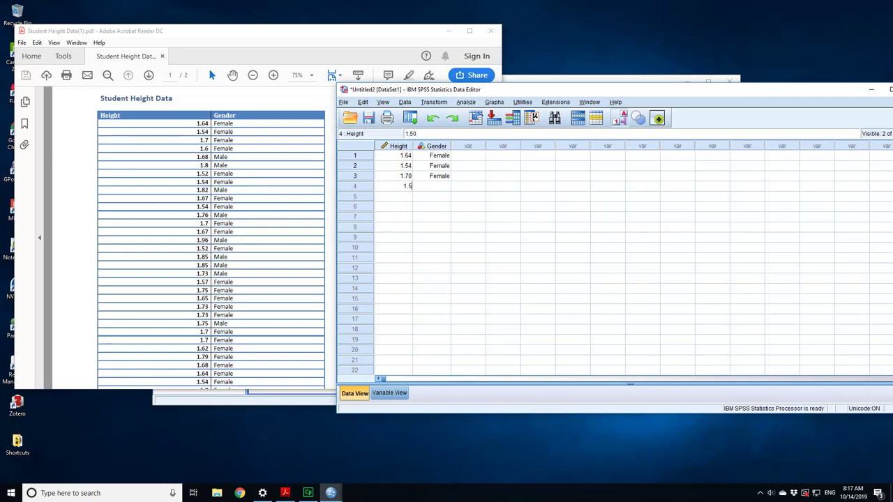
key(Tab)
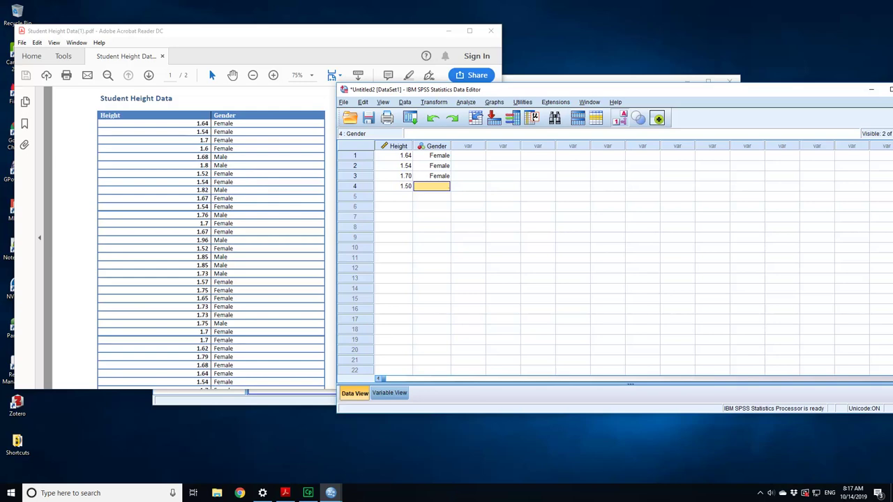
key(Left)
Enter the fourth case with Height 1.6 and Gender 2 (Female)
text(1.6)
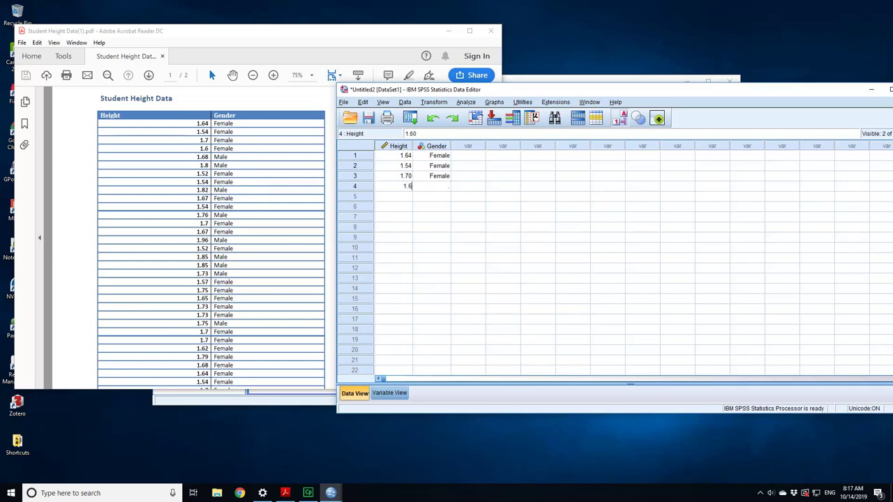
key(Tab)
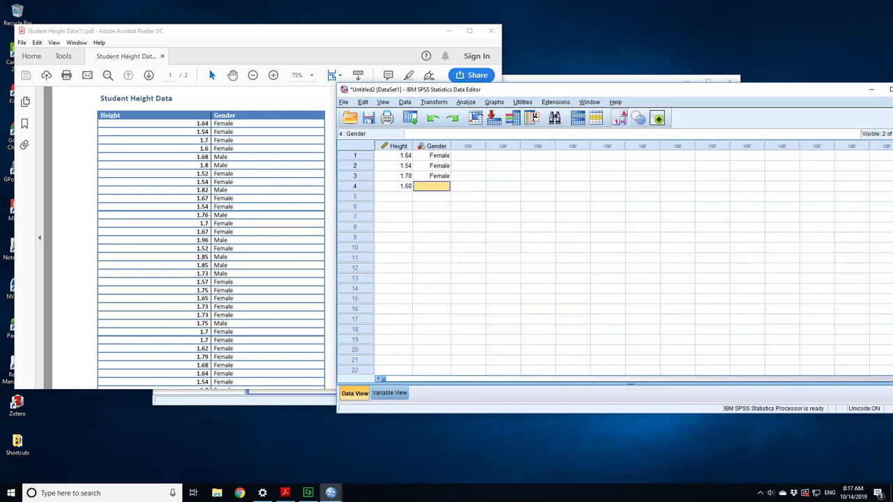
text(2)
key(Return)
key(Left)
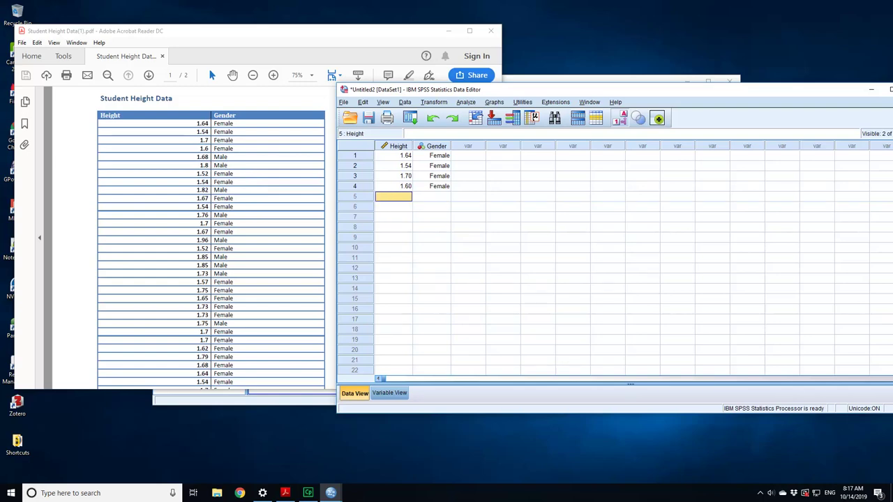
Enter the fifth case with Height 1.68 and Gender 1 (Male)
text(1.)
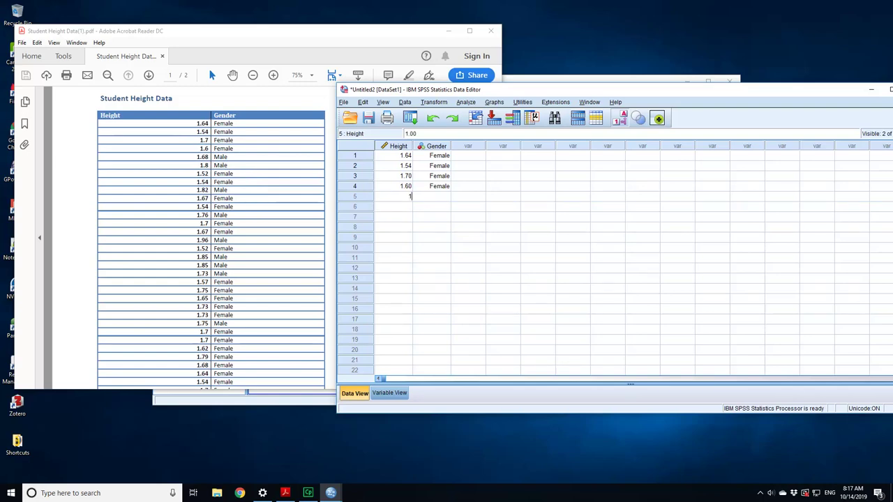
text(68)
key(Tab)
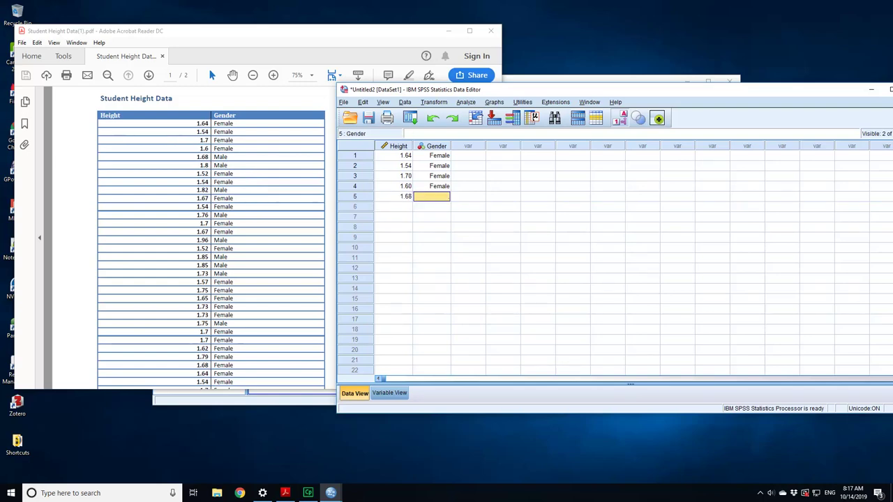
text(1)
key(Return)
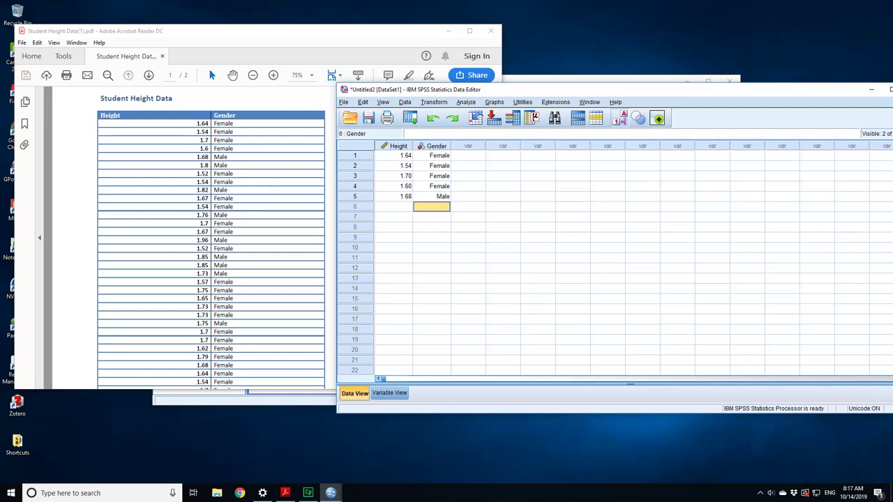